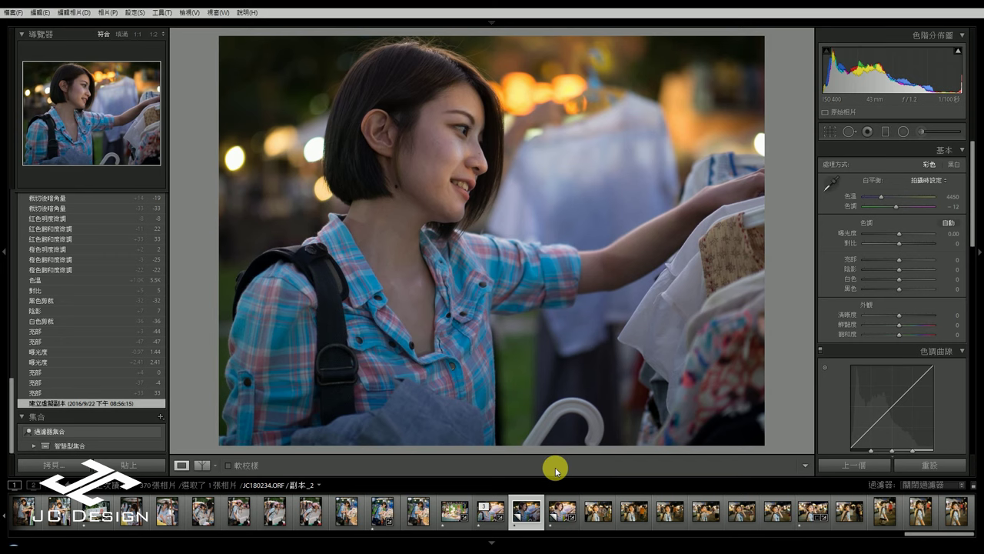
- Hide the Develop toolbar with T so the night-market portrait preview enlarges
key("t")
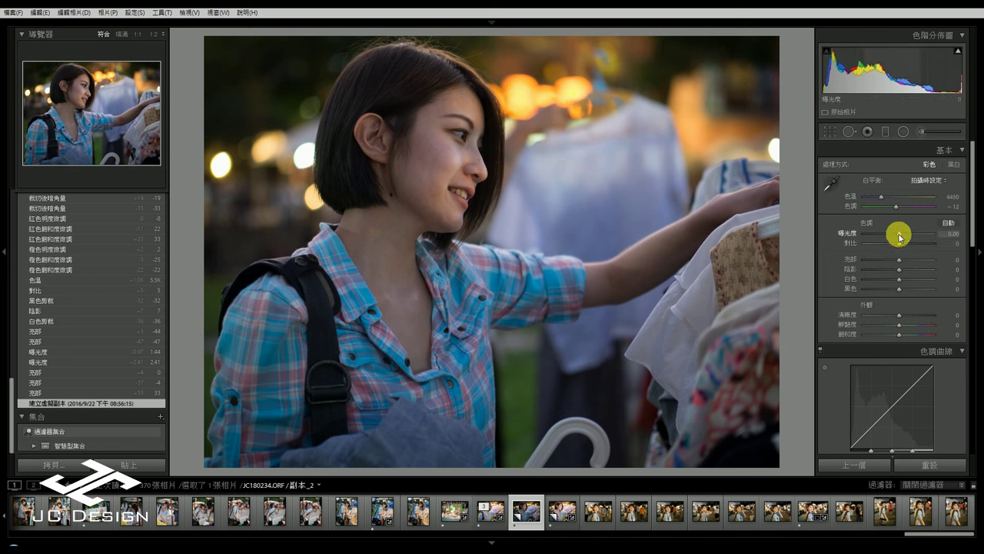
- Set Basic Exposure to +1.30, Highlights to -72 and Whites to -14
left_click_drag(899, 238, 908, 237)
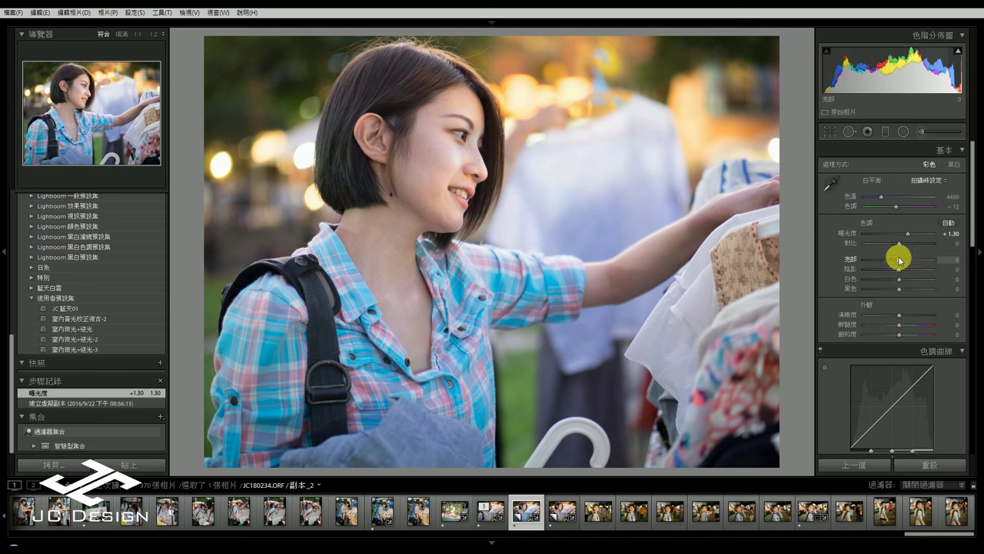
left_click_drag(898, 264, 874, 266)
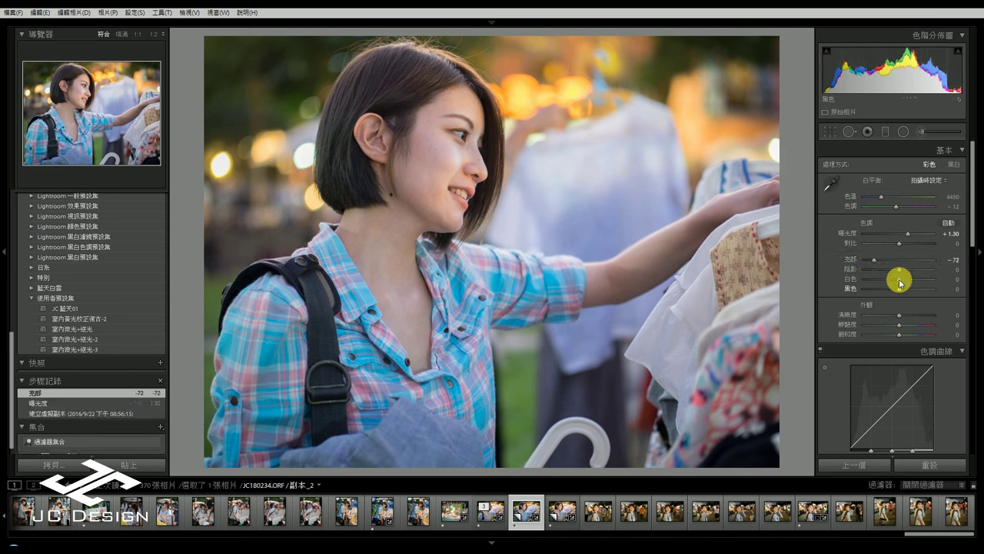
left_click_drag(900, 283, 894, 285)
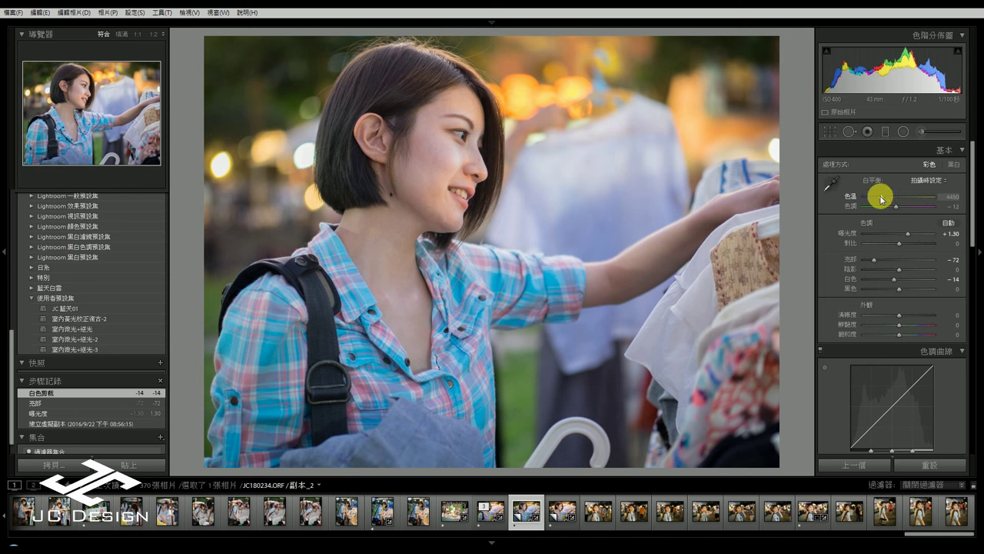
- Set white-balance Temp to 5111 and nudge Exposure up to +1.37
left_click_drag(881, 201, 887, 197)
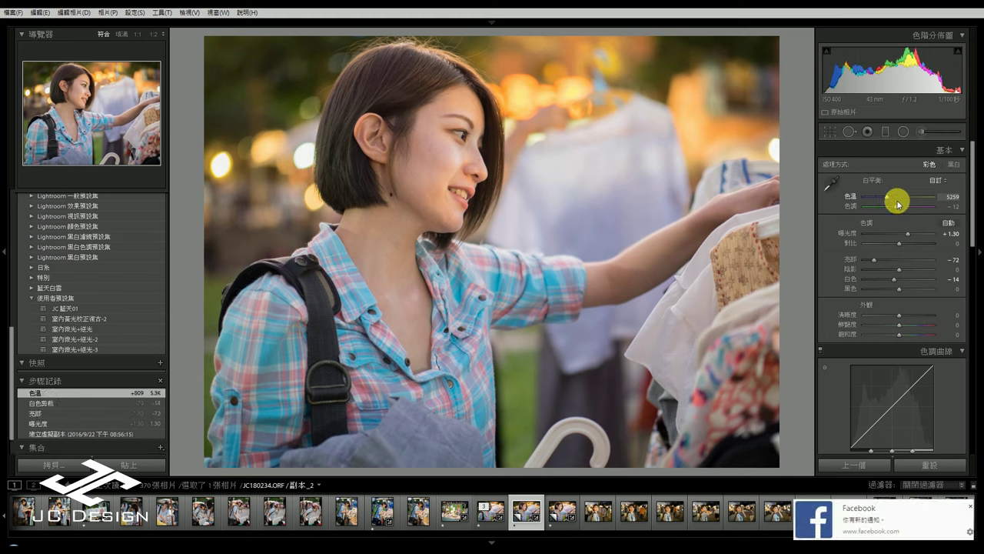
left_click_drag(897, 203, 881, 198)
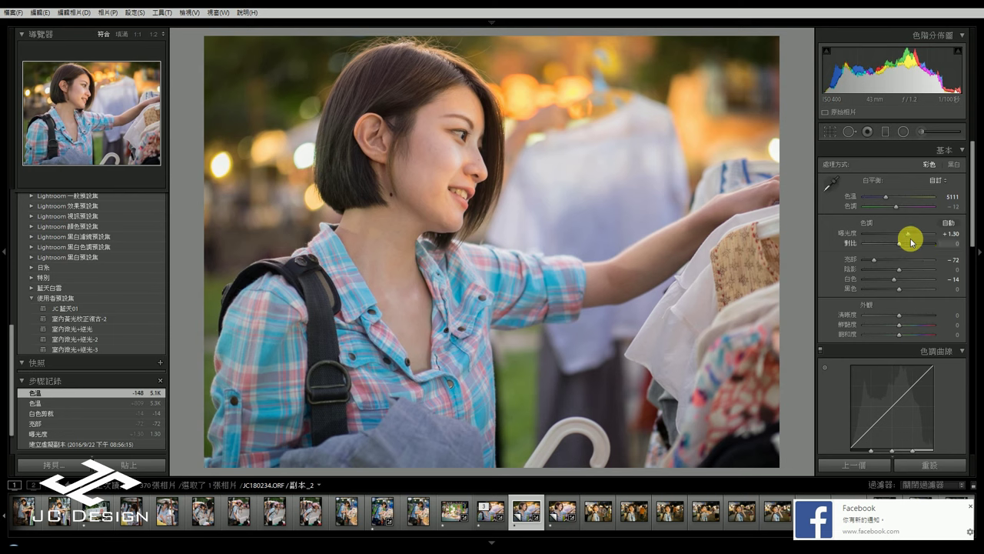
left_click_drag(907, 239, 909, 231)
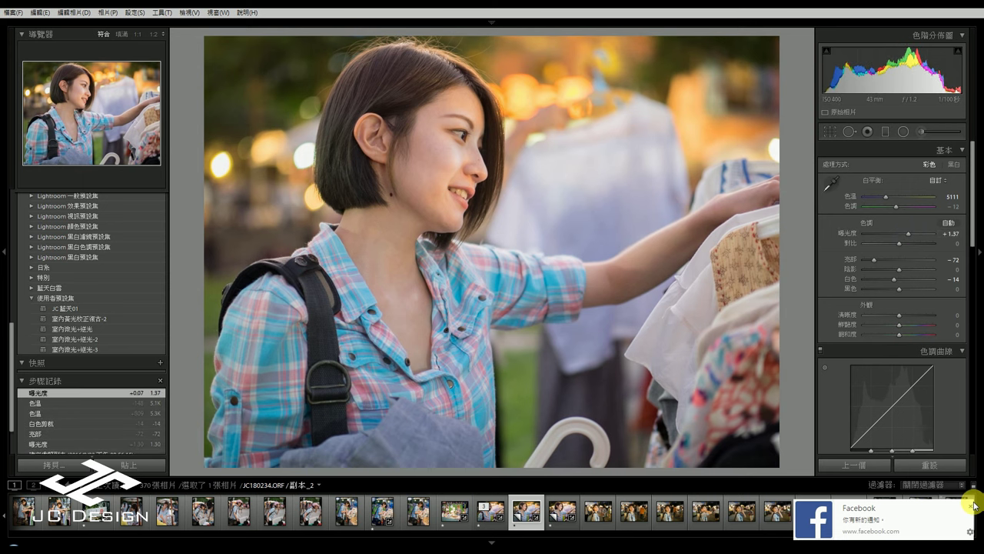
scroll(880, 329, "down", 2)
scroll(880, 329, "down", 4)
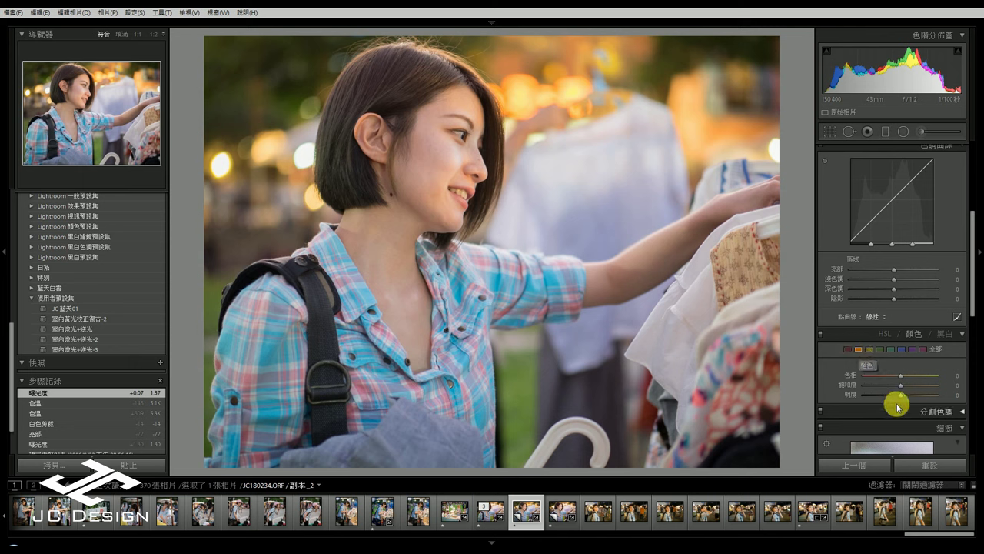
- Set HSL Orange Saturation to -4 and Orange Luminance to +25
scroll(861, 353, "down", 2)
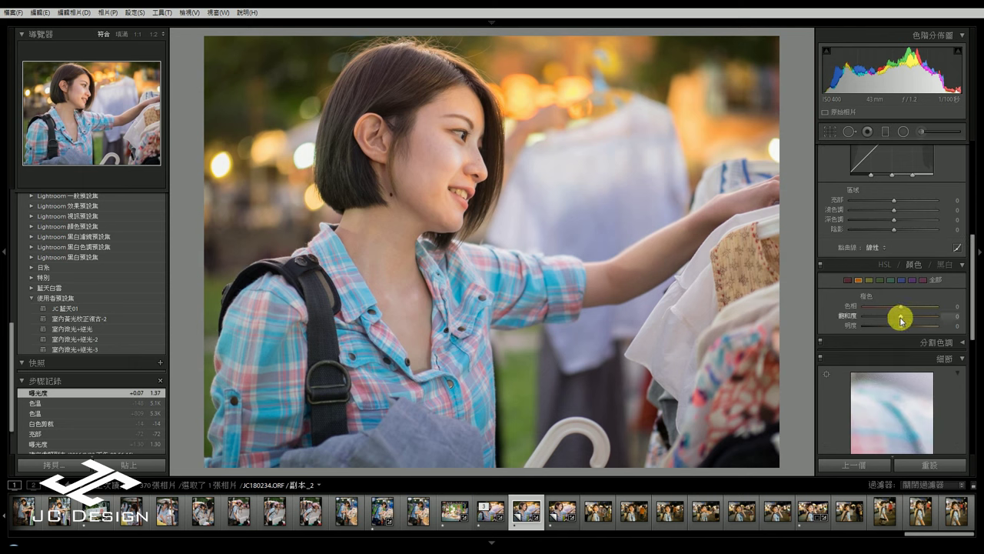
left_click_drag(901, 320, 892, 322)
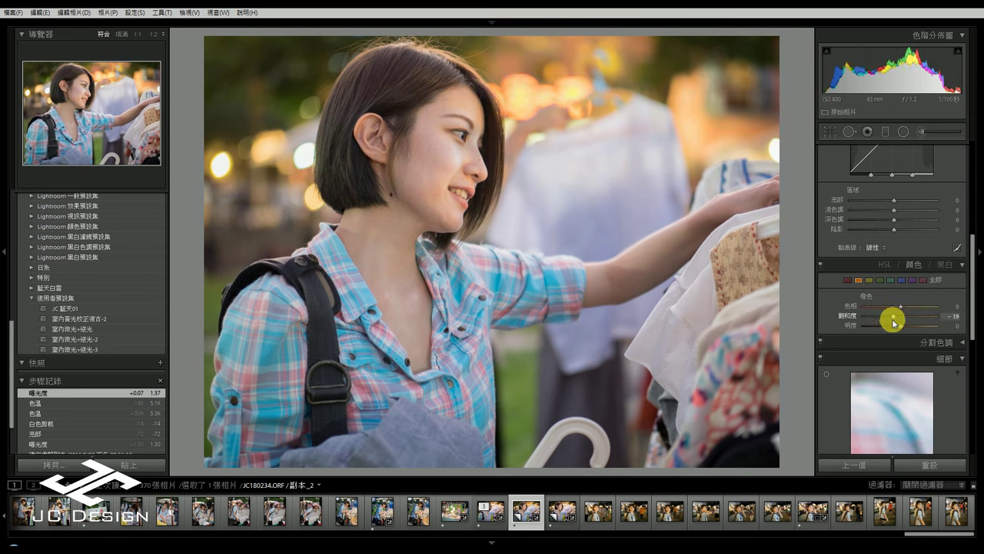
left_click_drag(898, 325, 907, 328)
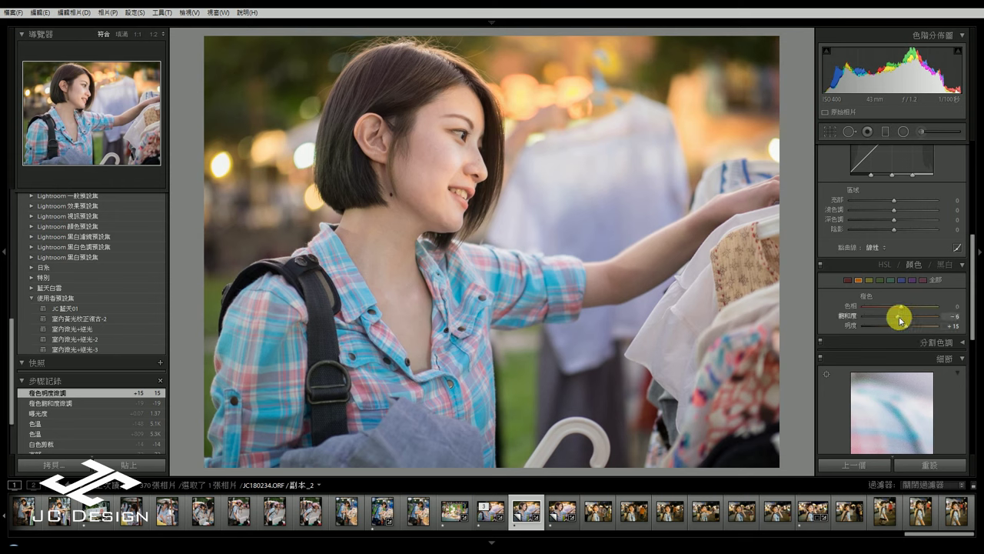
left_click_drag(901, 320, 910, 327)
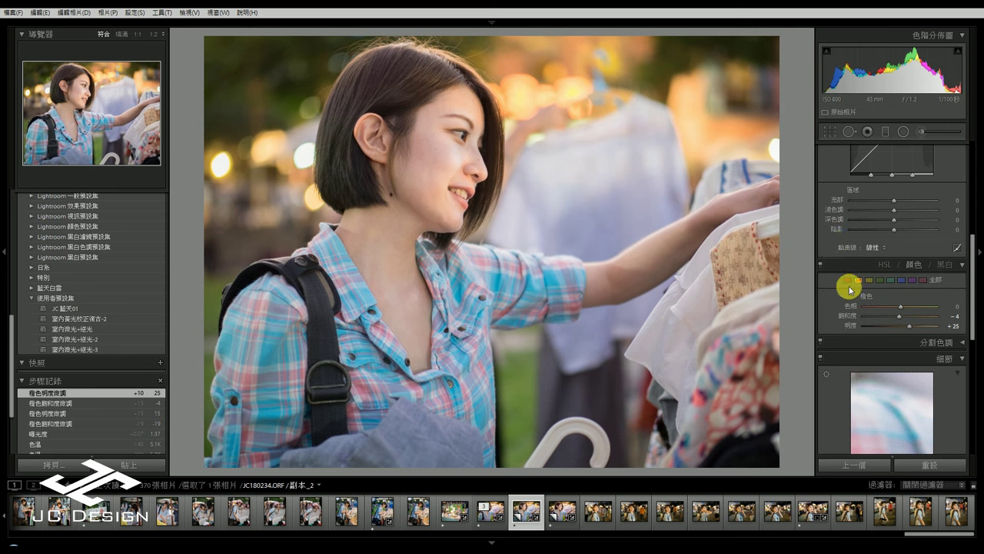
- Set Red Saturation to +55 and Red Luminance to +11
left_click(848, 280)
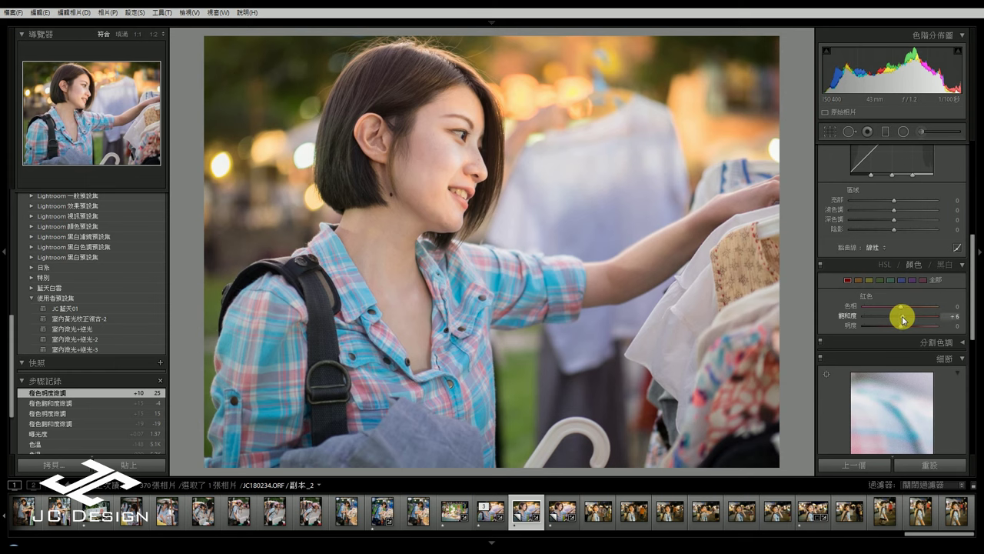
left_click_drag(903, 320, 921, 322)
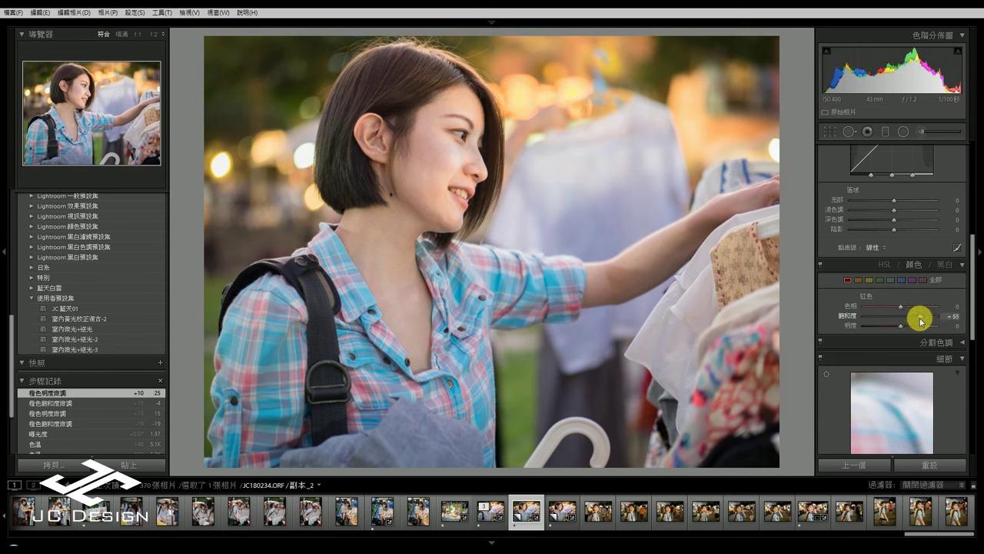
left_click_drag(900, 325, 905, 329)
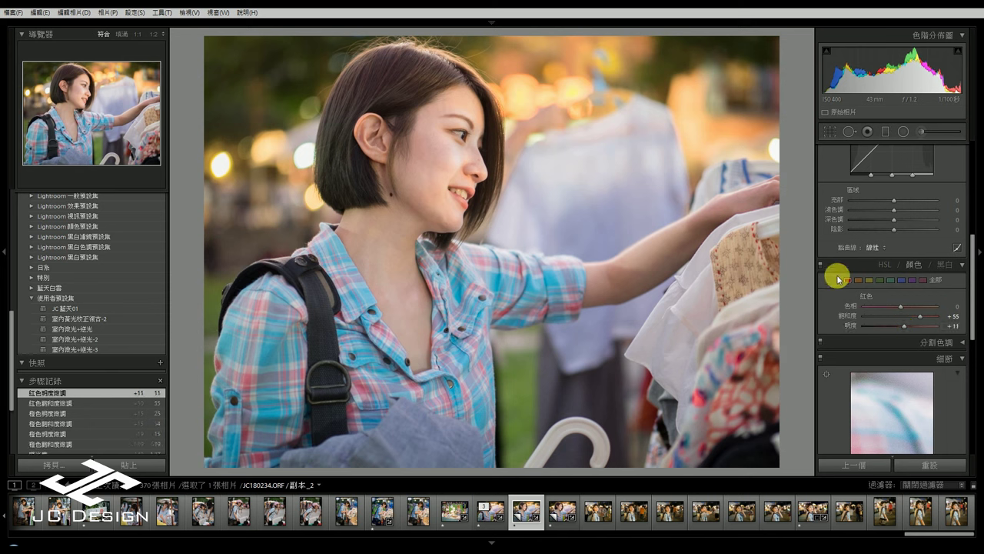
scroll(880, 301, "up", 3)
scroll(890, 313, "up", 3)
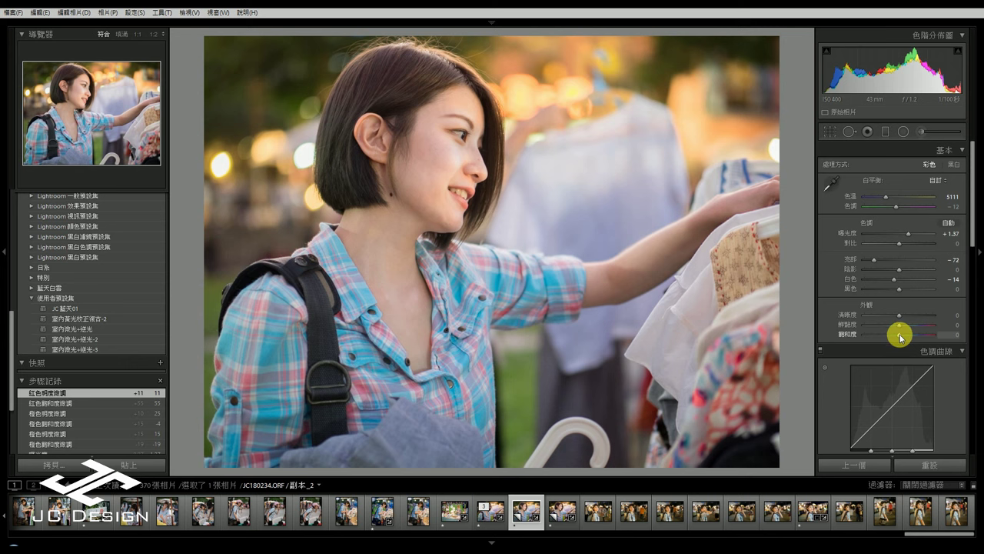
- Set Saturation to -14 and Vibrance to +53 in the Basic panel
left_click_drag(900, 338, 895, 339)
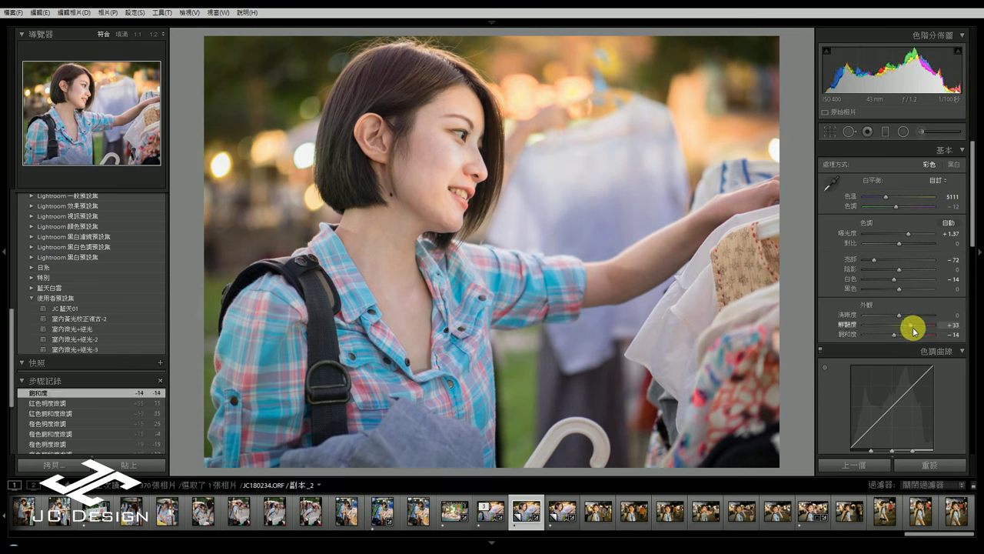
mouse_move(912, 325)
left_mouse_down()
mouse_move(926, 334)
mouse_move(919, 336)
left_mouse_up()
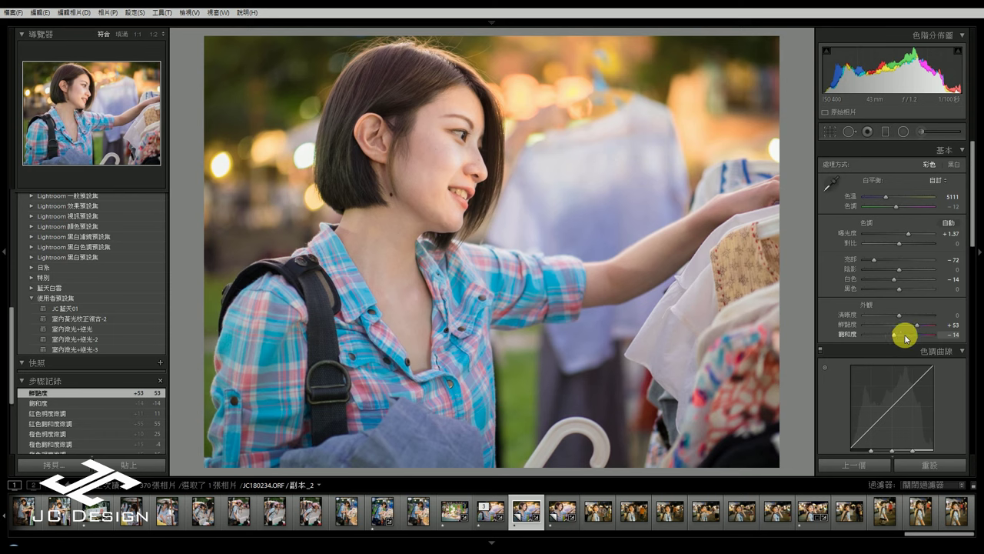
- Set the Effects Post-Crop Vignetting Amount to -14
scroll(892, 301, "down", 3)
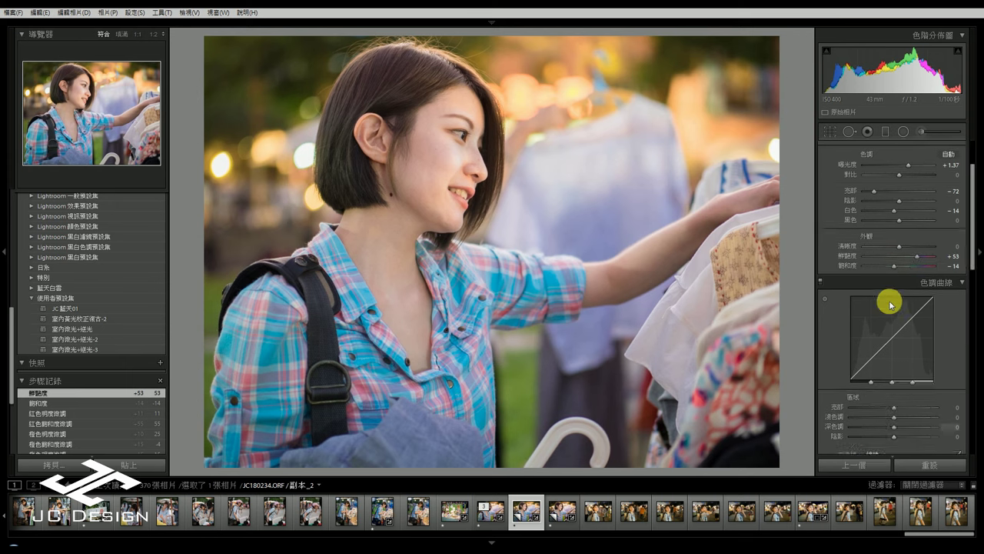
scroll(889, 305, "down", 10)
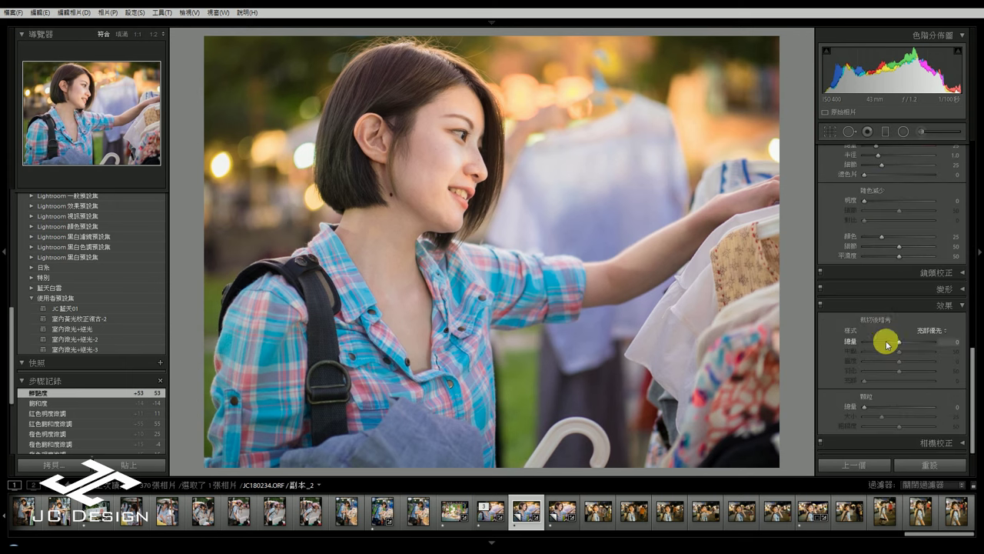
left_click_drag(898, 342, 896, 346)
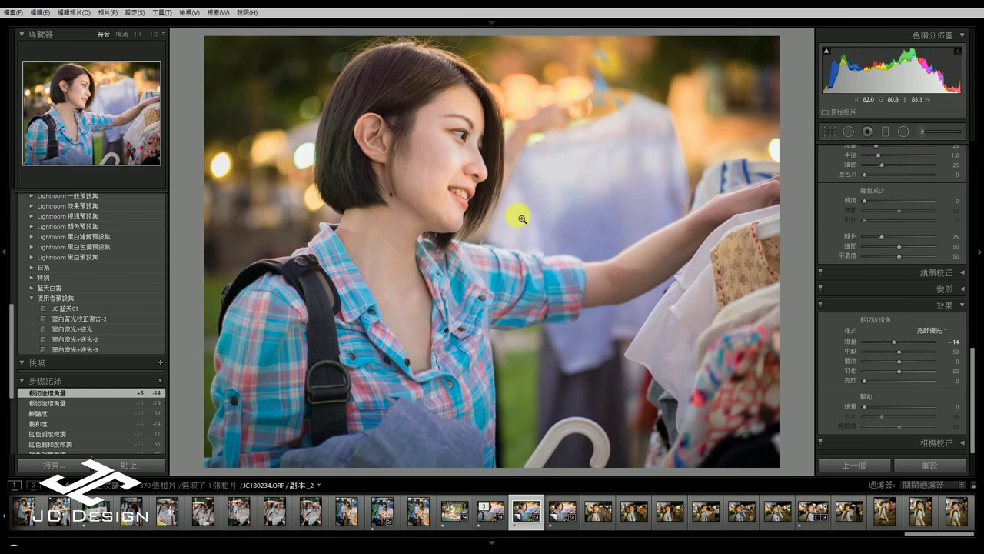
- Zoom 1:1 on the mouth and start an Adjustment Brush with raised exposure
left_click(455, 189)
left_click_drag(468, 149, 499, 192)
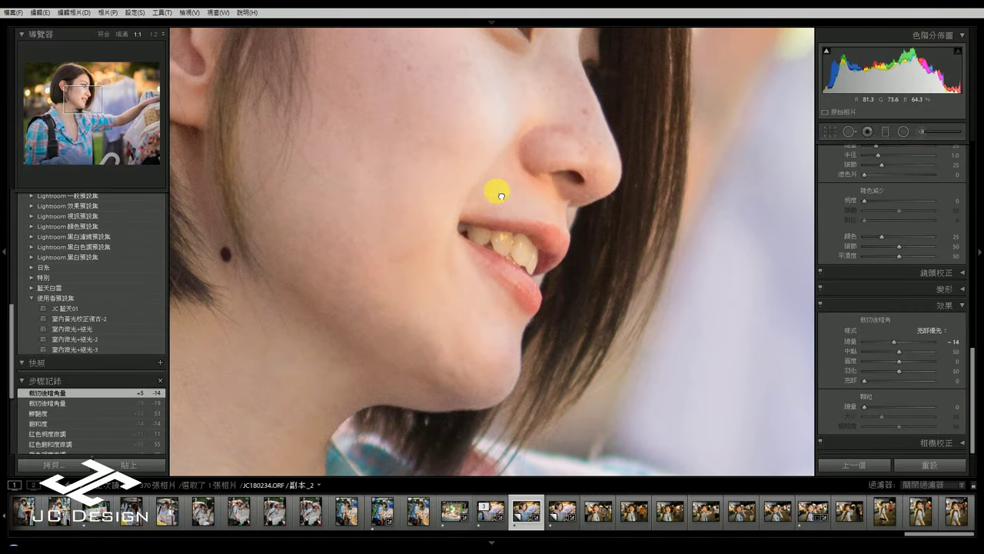
left_click(923, 137)
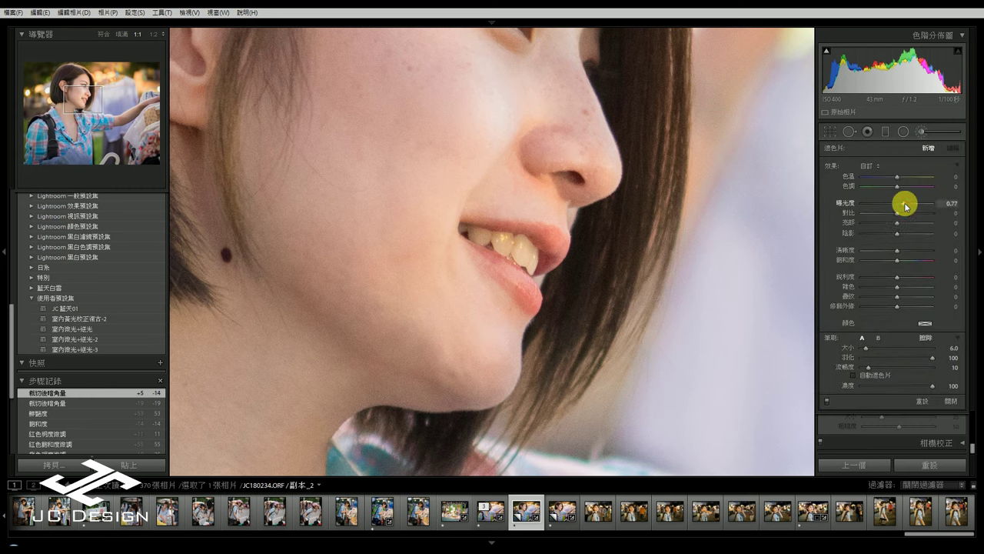
left_click_drag(906, 206, 905, 206)
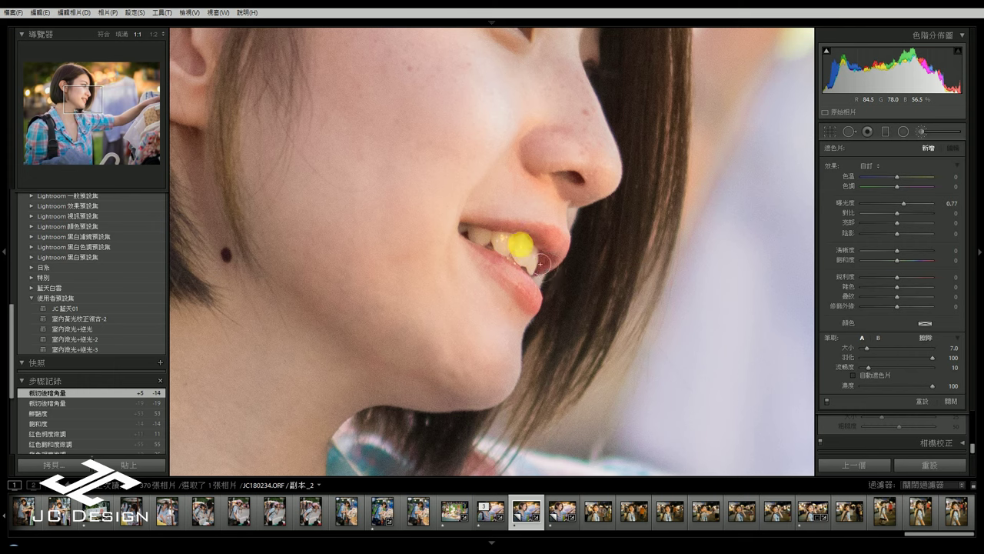
- Paint the teeth with Exposure 1.18 and Temp -68, then return to Fit view
left_click(499, 238)
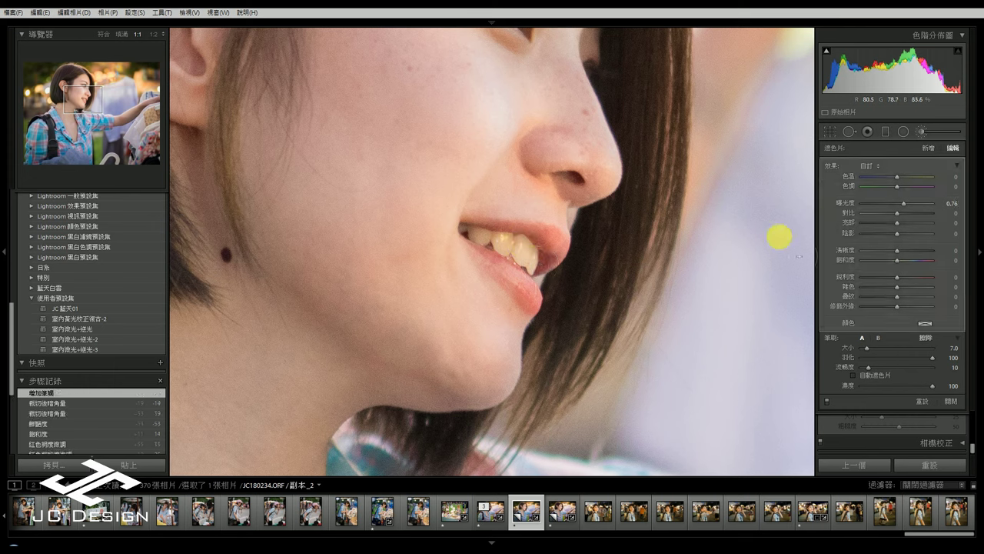
left_click_drag(901, 203, 909, 208)
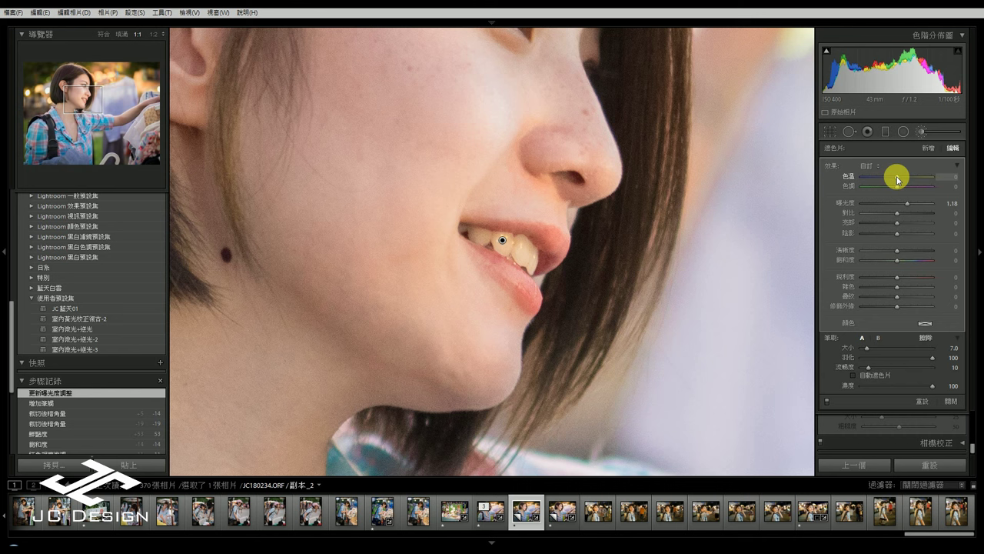
mouse_move(897, 180)
left_mouse_down()
mouse_move(856, 181)
mouse_move(883, 182)
mouse_move(865, 184)
mouse_move(874, 183)
left_mouse_up()
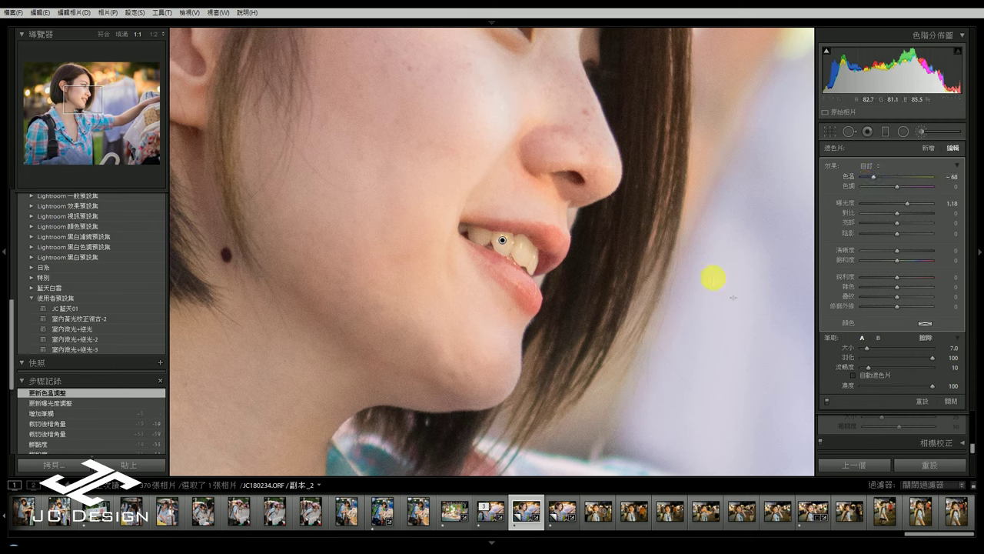
left_click(925, 133)
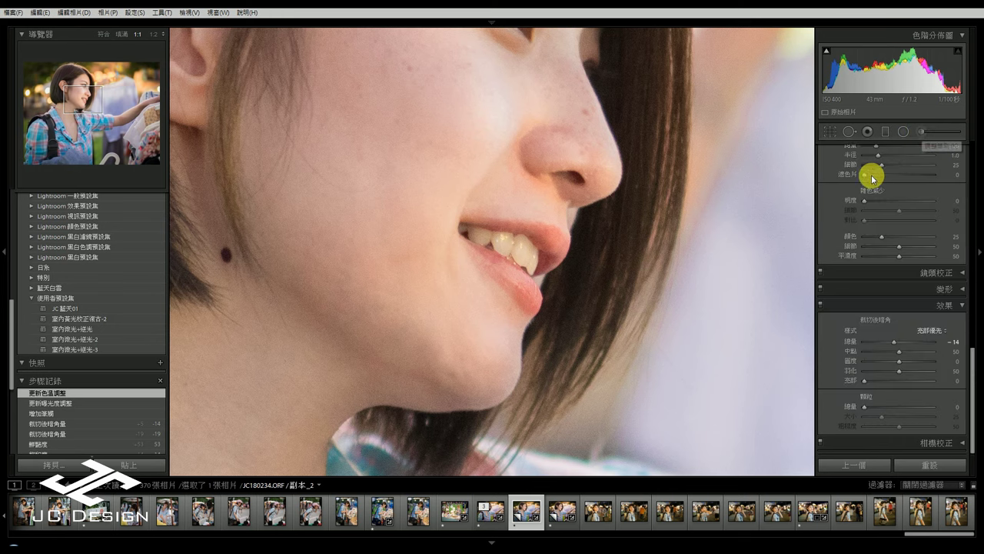
left_click(547, 231)
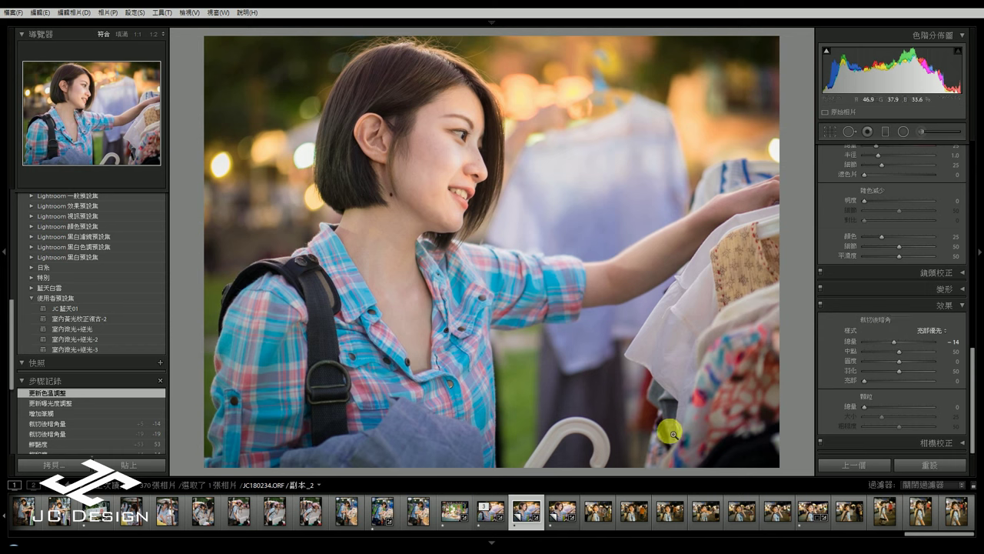
scroll(104, 407, "down", 5)
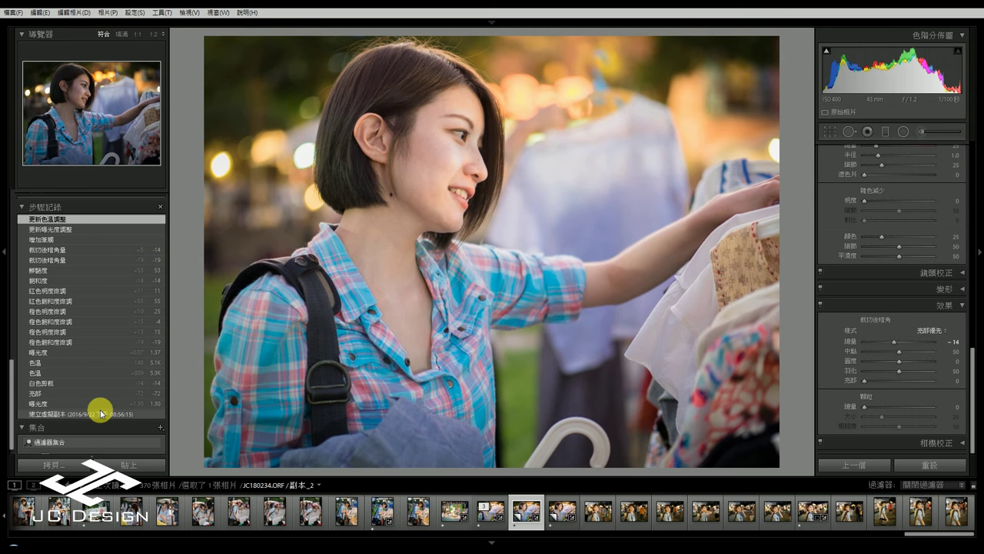
left_click(100, 413)
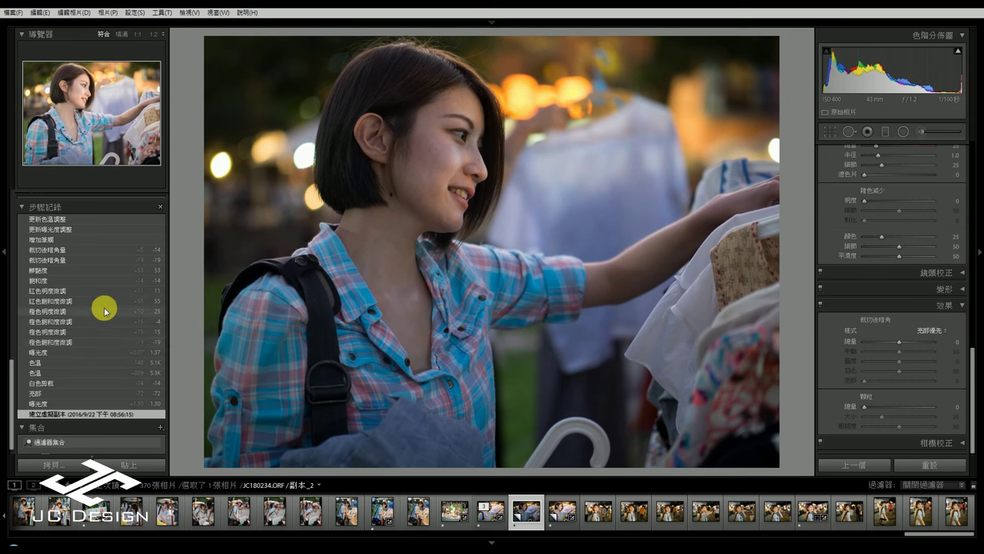
scroll(100, 308, "up", 3)
scroll(92, 300, "down", 2)
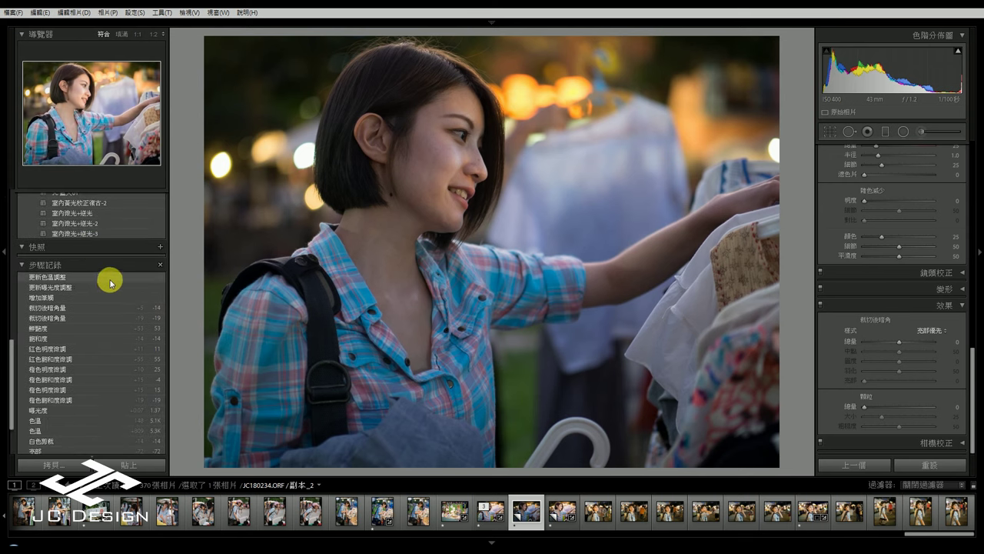
left_click(110, 278)
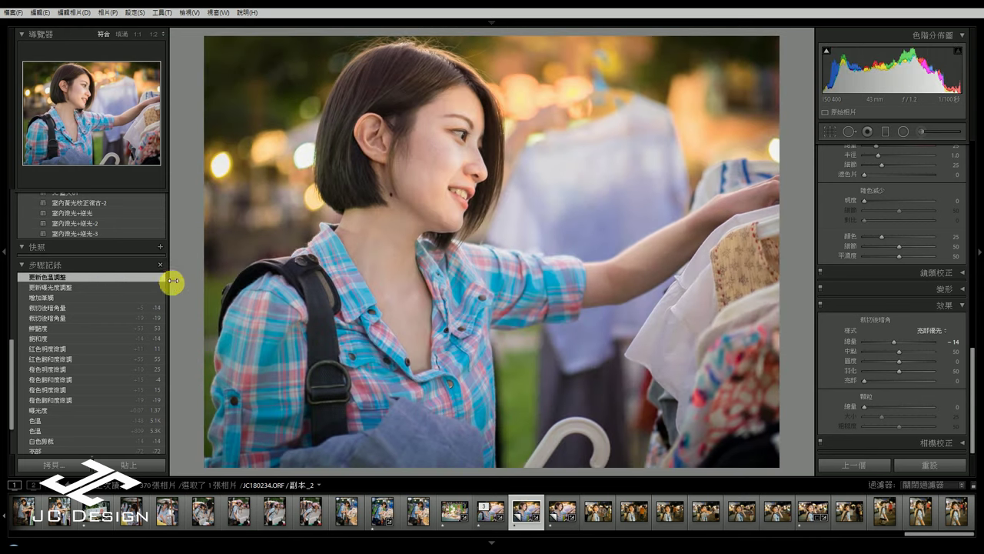